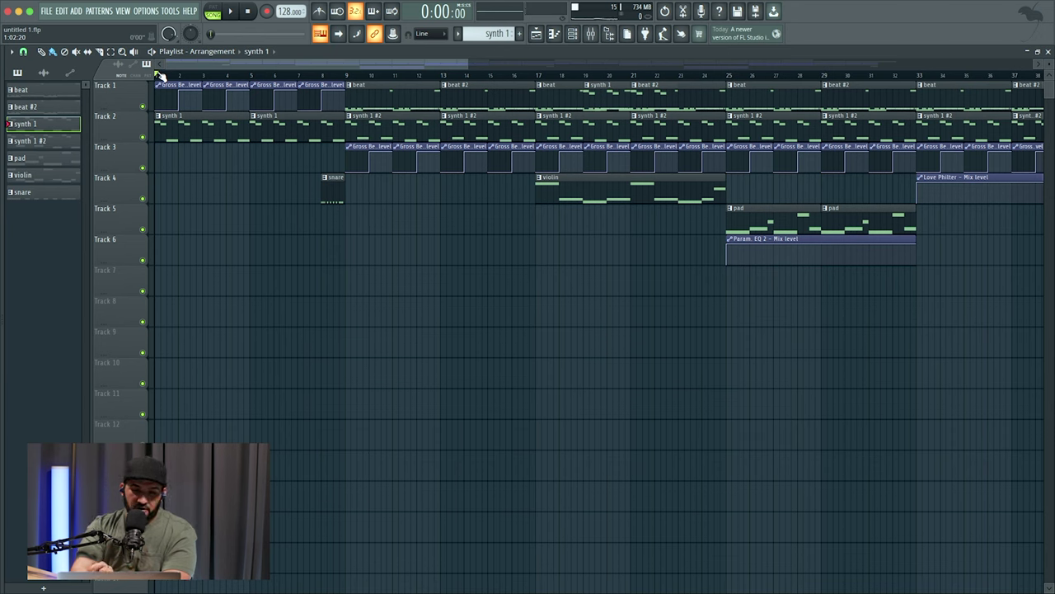
Play the arrangement from the start through the first sections, and stop playback
key(space)
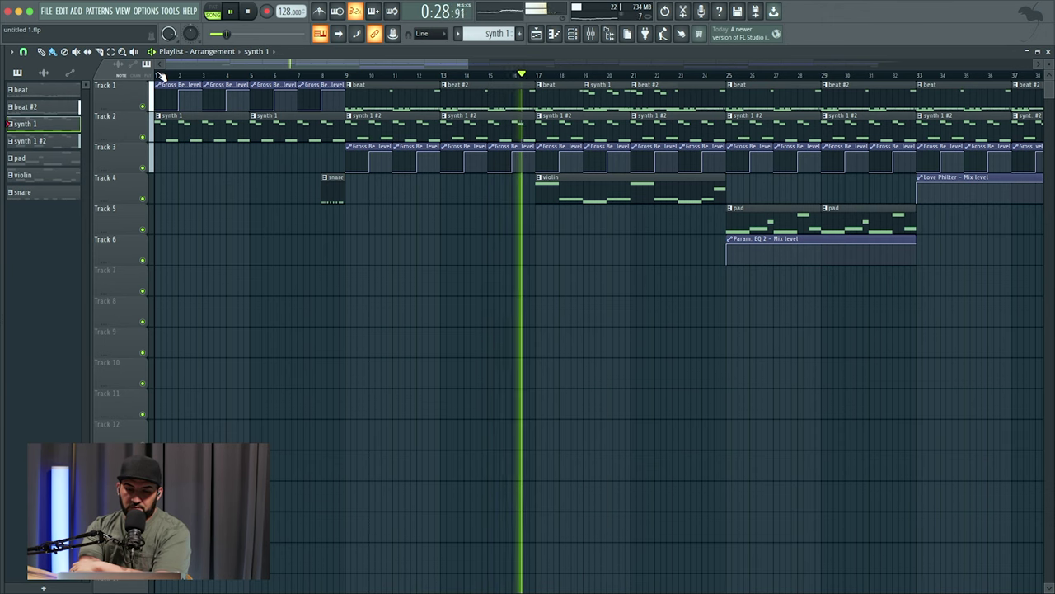
key(space)
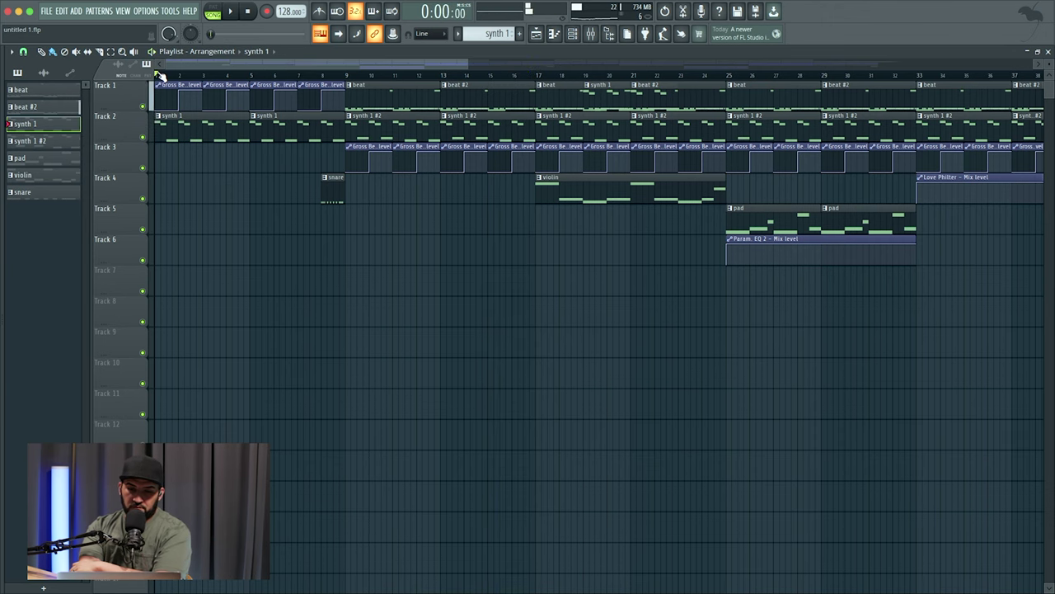
Show the mixer, open the BPB Saturator on Insert 1 and place its window over the middle of the playlist
click(592, 34)
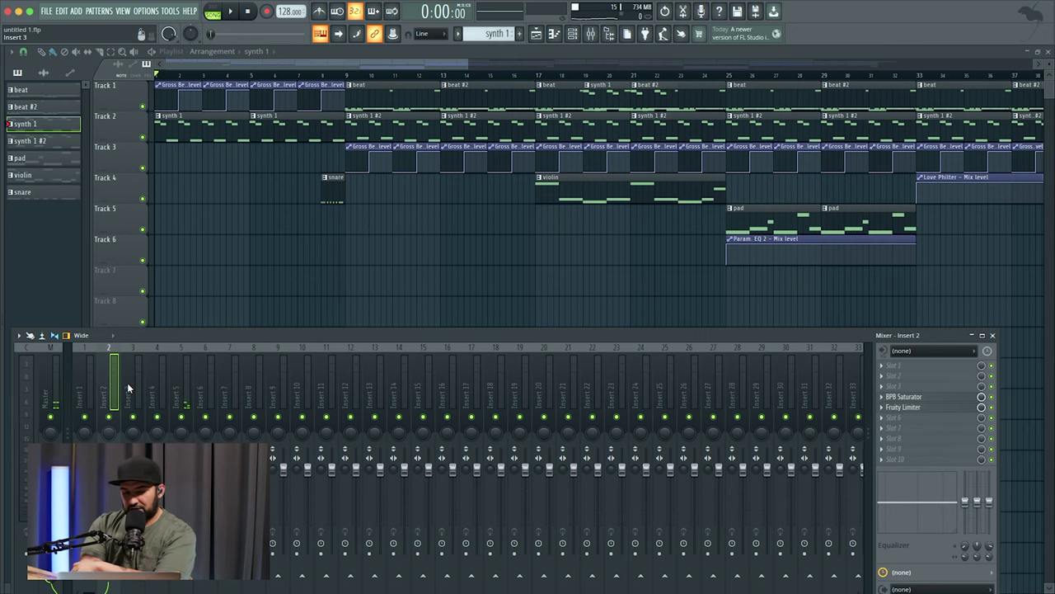
click(83, 378)
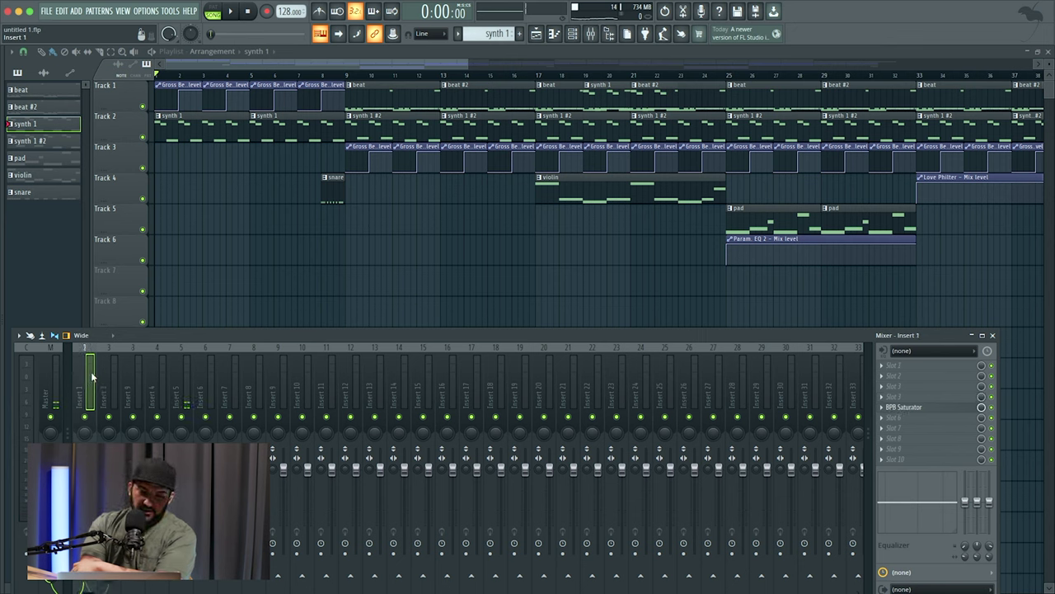
click(924, 408)
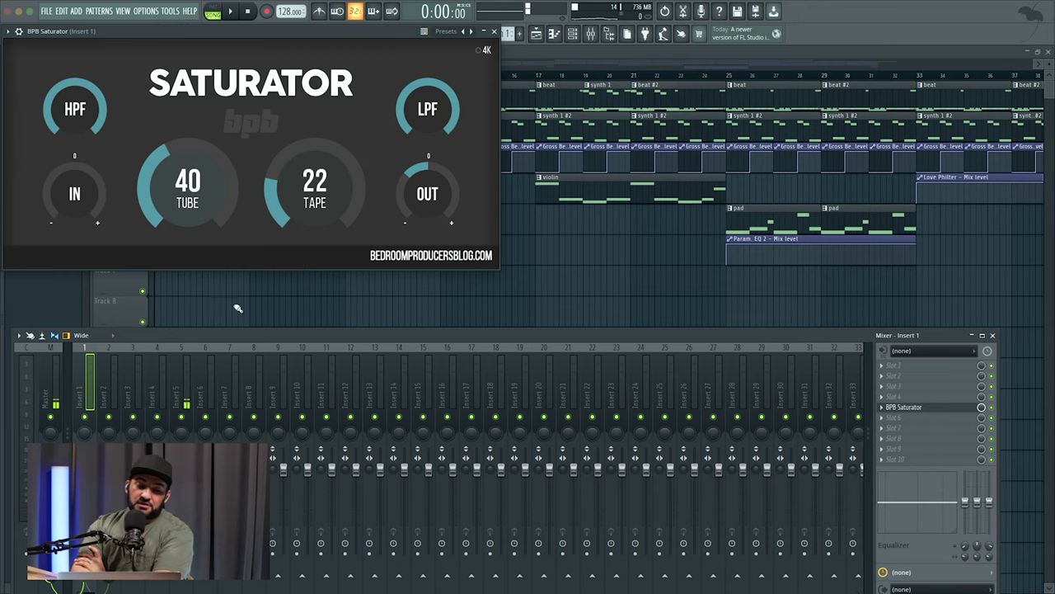
drag(209, 38, 467, 236)
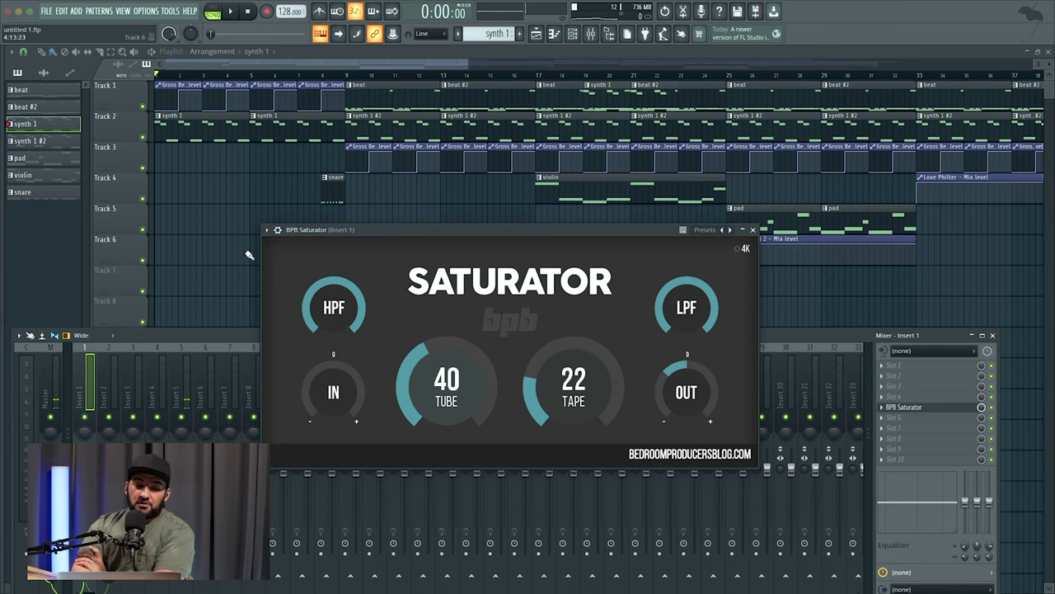
Set the playback position to bar 9 and play the song with the mixer and Insert 1's Saturator in view
click(347, 77)
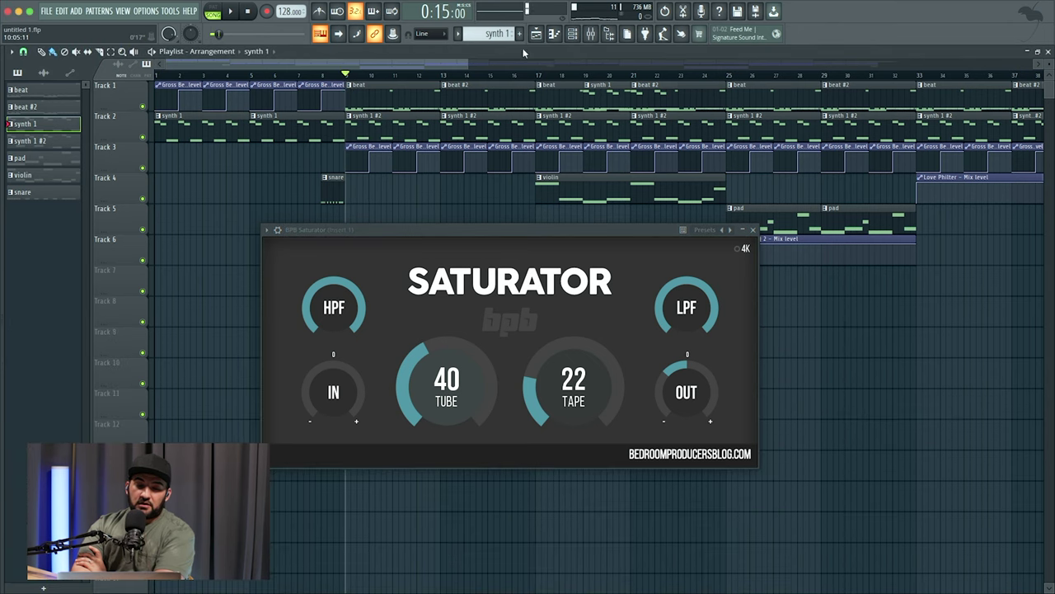
click(591, 33)
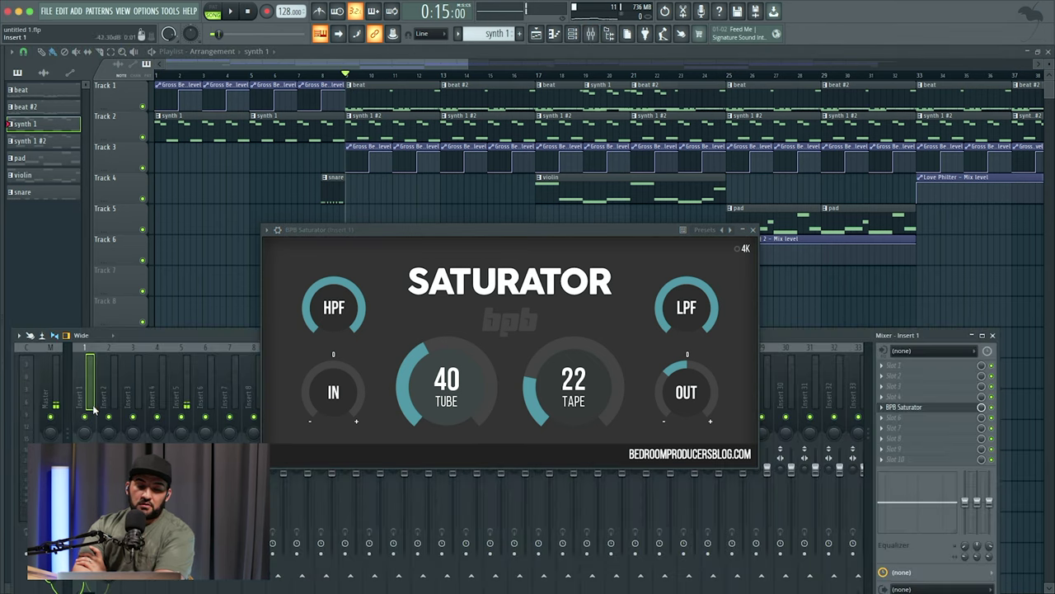
key(space)
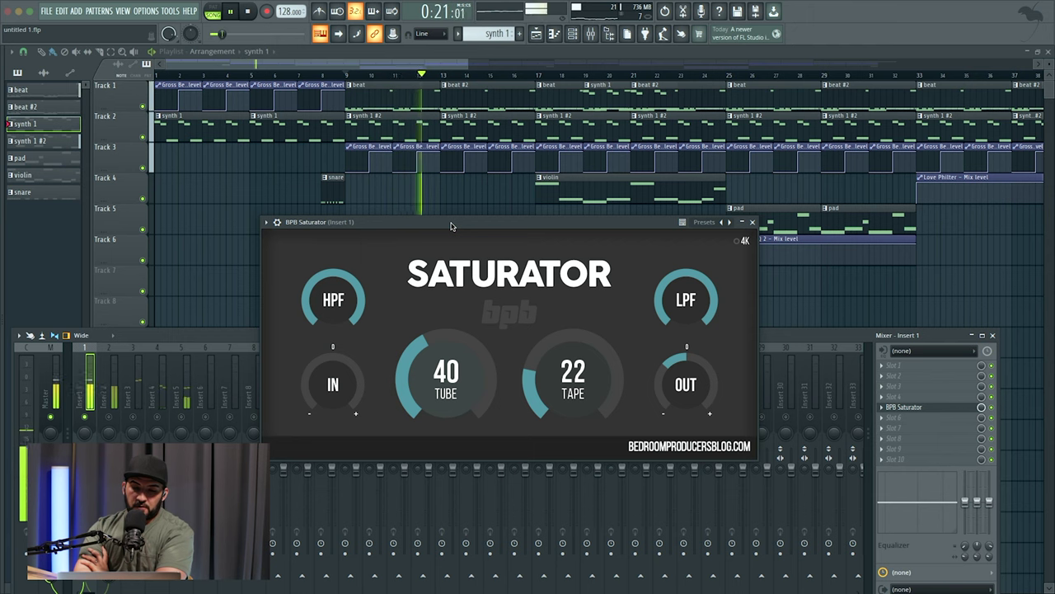
key(space)
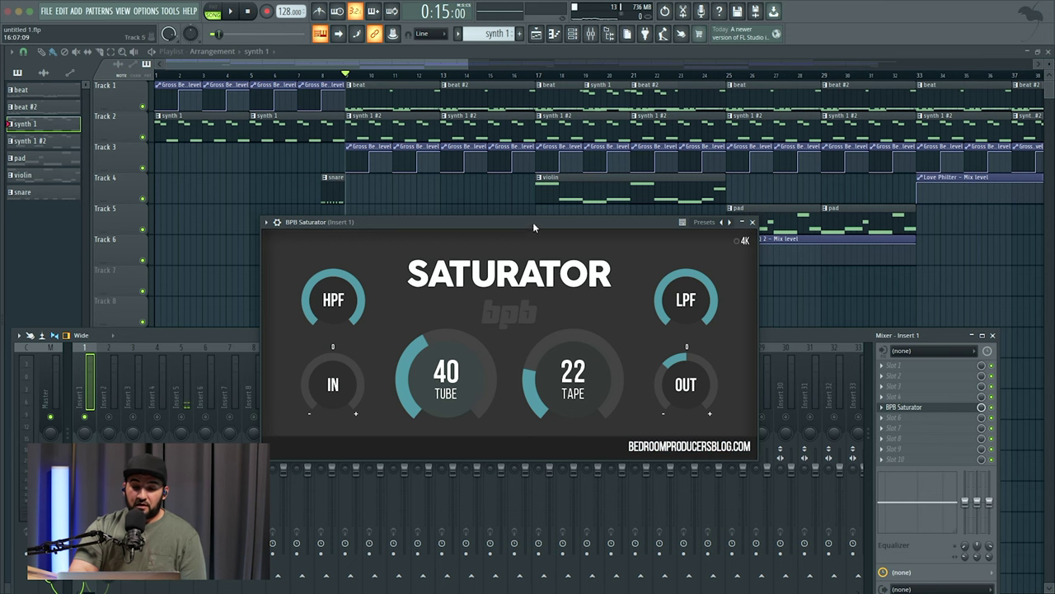
Compare Insert 1's soloed sound from bar 9 with its BPB Saturator bypassed and enabled
drag(449, 229, 413, 169)
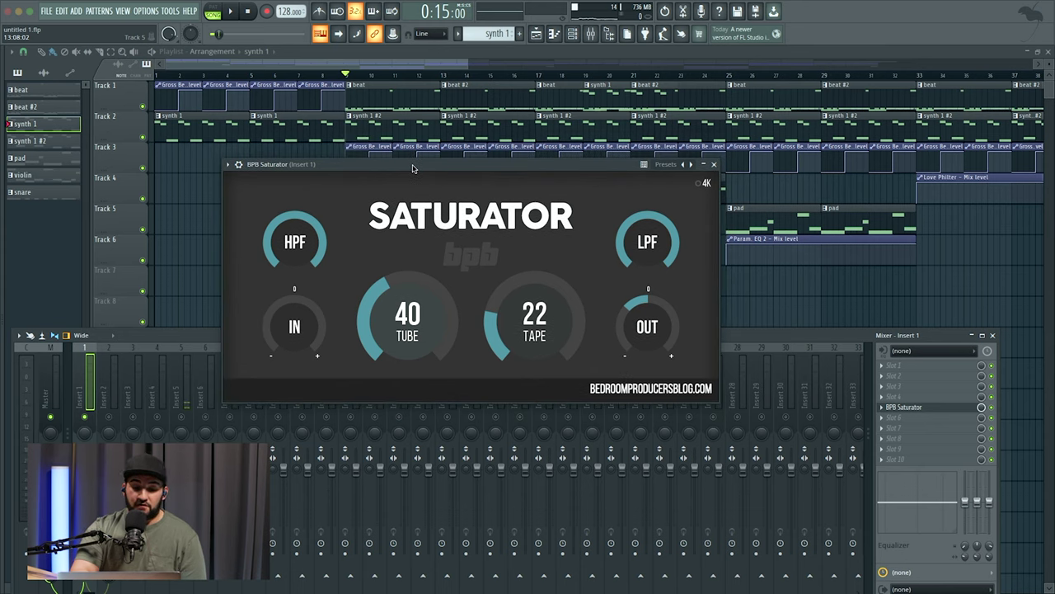
key(space)
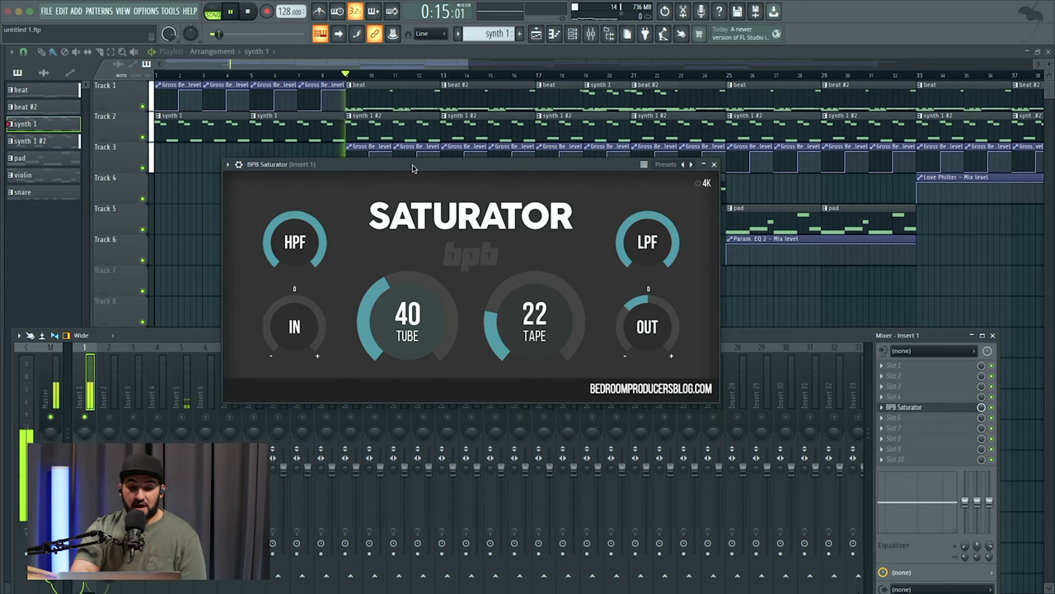
click(992, 410)
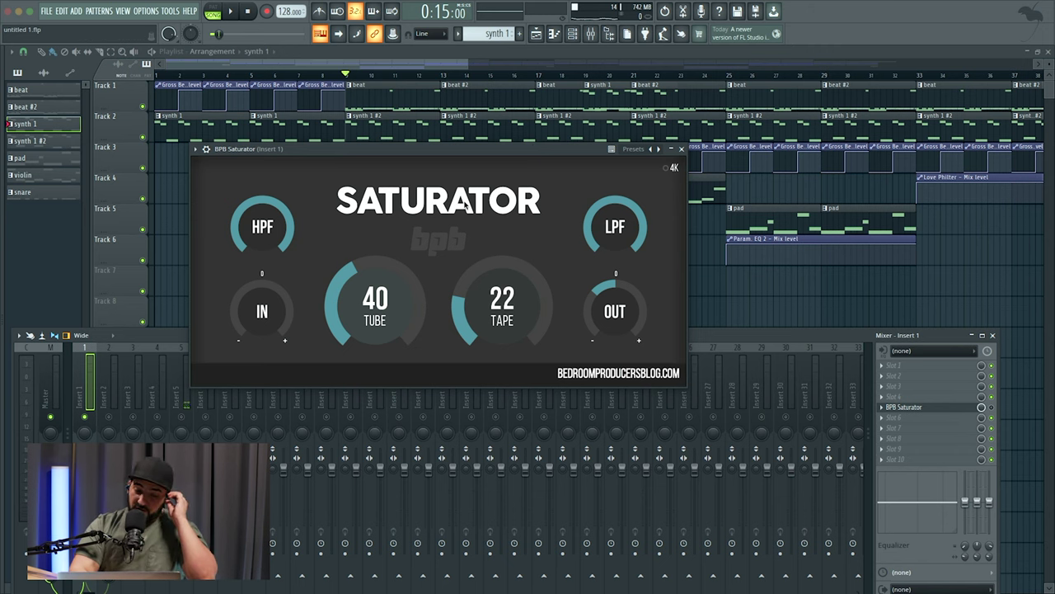
click(992, 409)
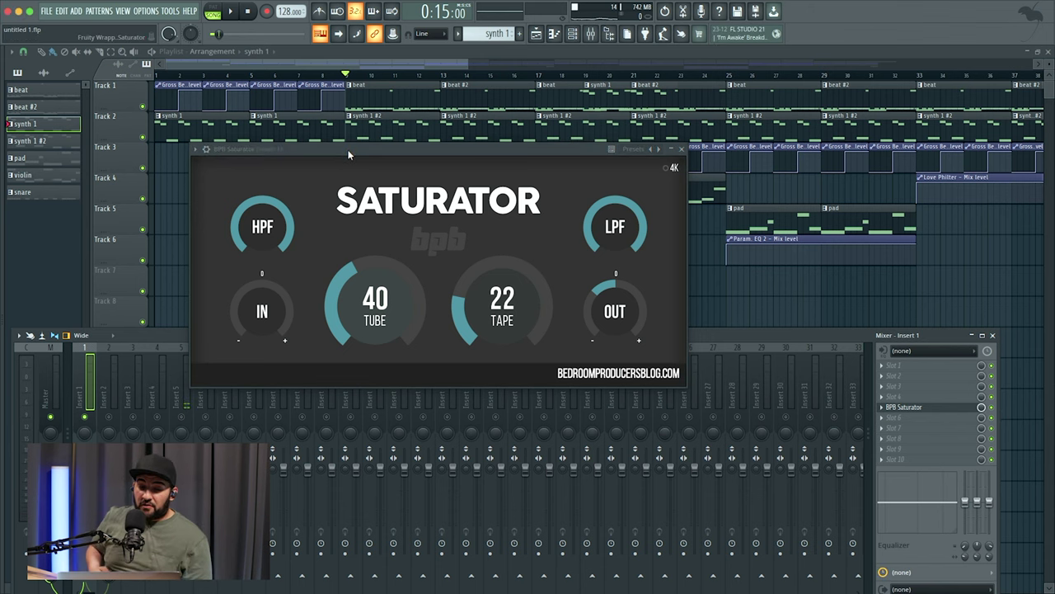
key(space)
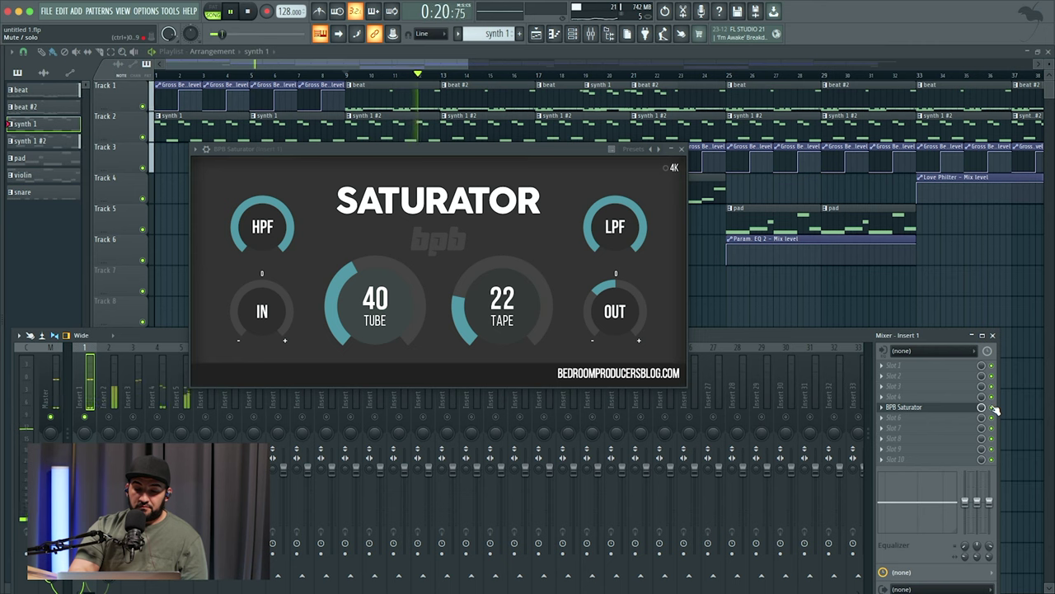
key(space)
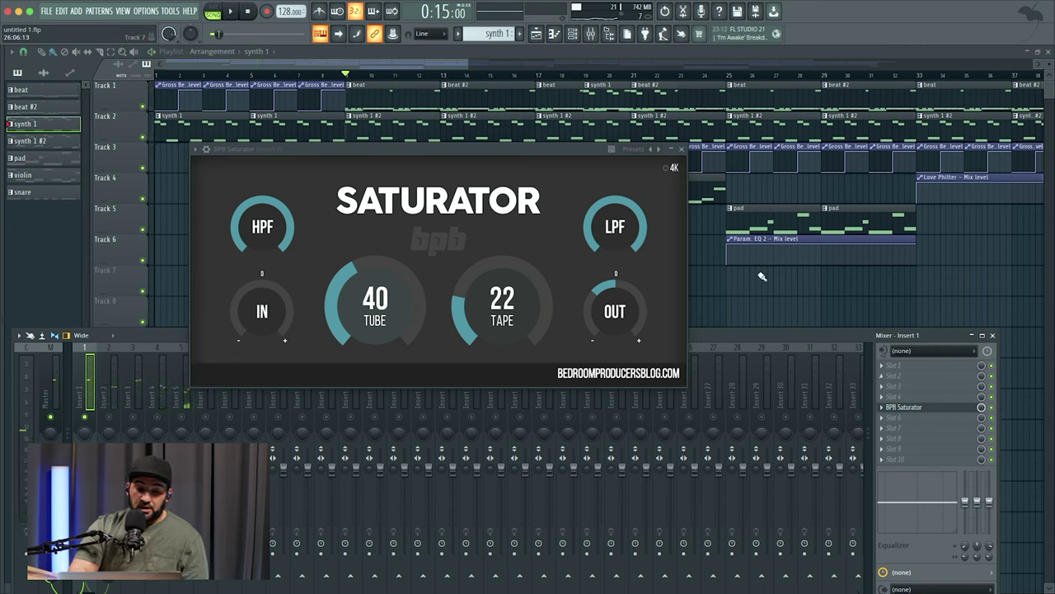
Close Insert 1's Saturator, open the Fruity Limiter on Insert 2 and play from bar 9 to examine its compression
click(682, 150)
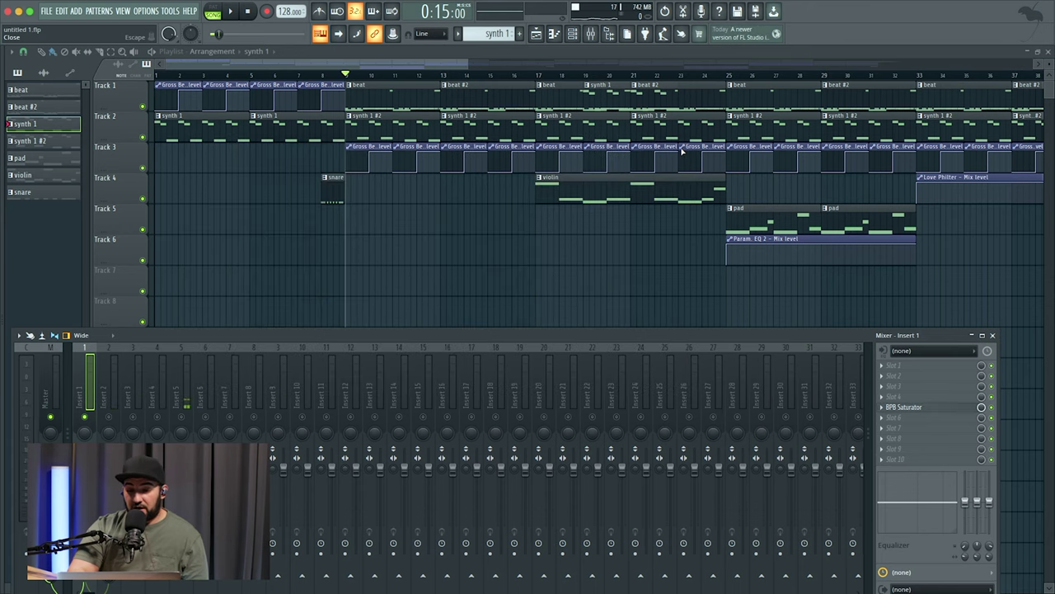
click(107, 375)
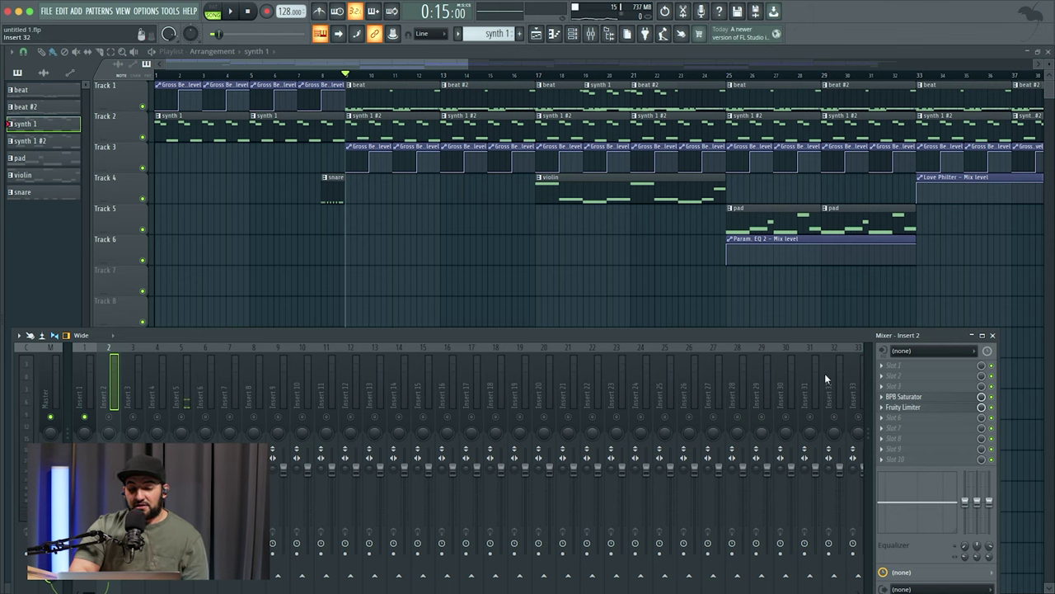
click(952, 409)
key(space)
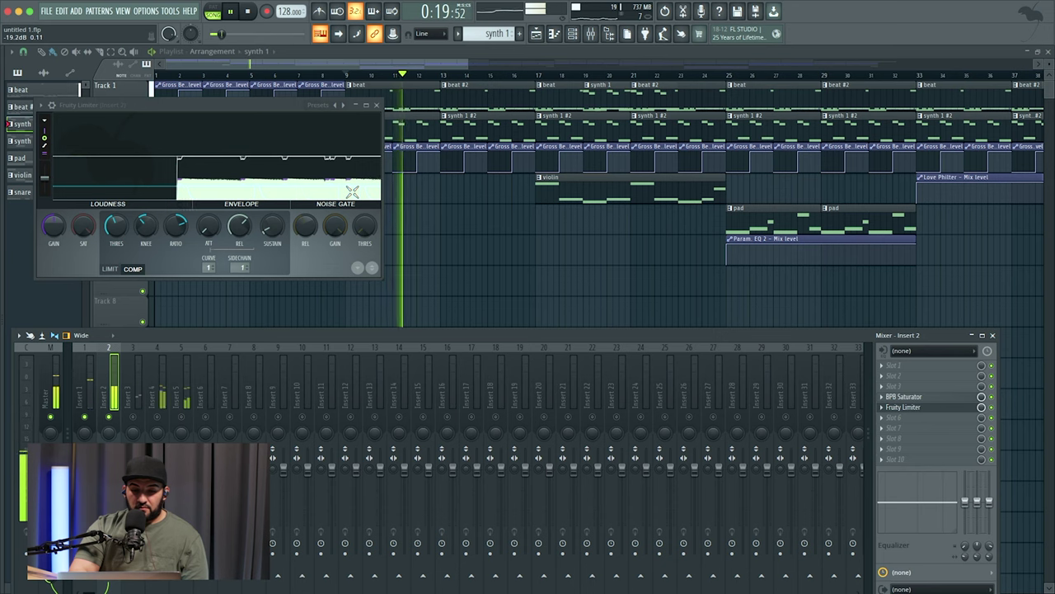
key(space)
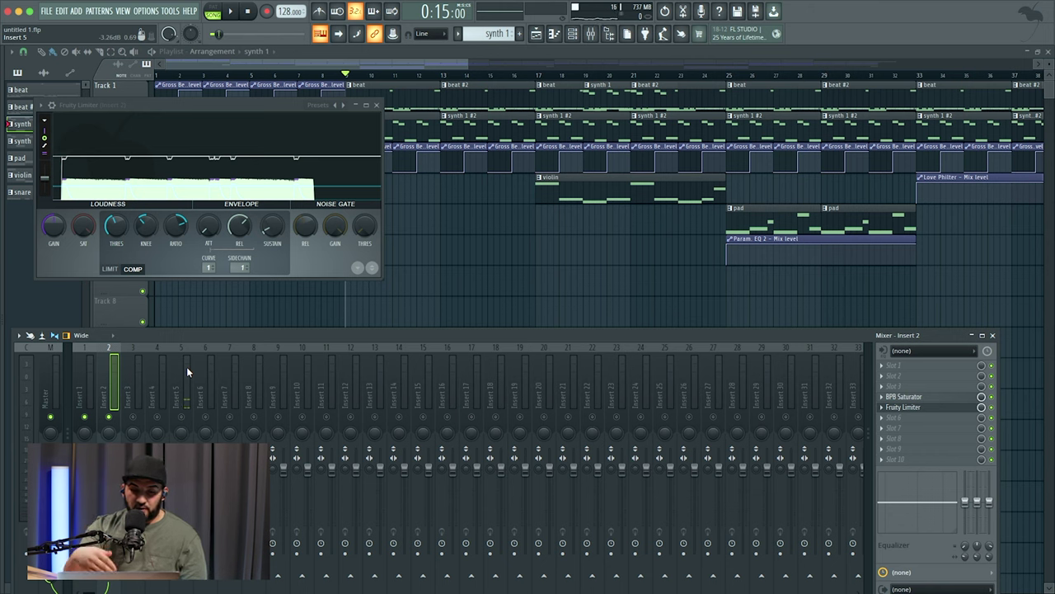
Open the BPB Saturator on Insert 2, close the Fruity Limiter and move the Saturator window above the mixer's effect slots
click(934, 399)
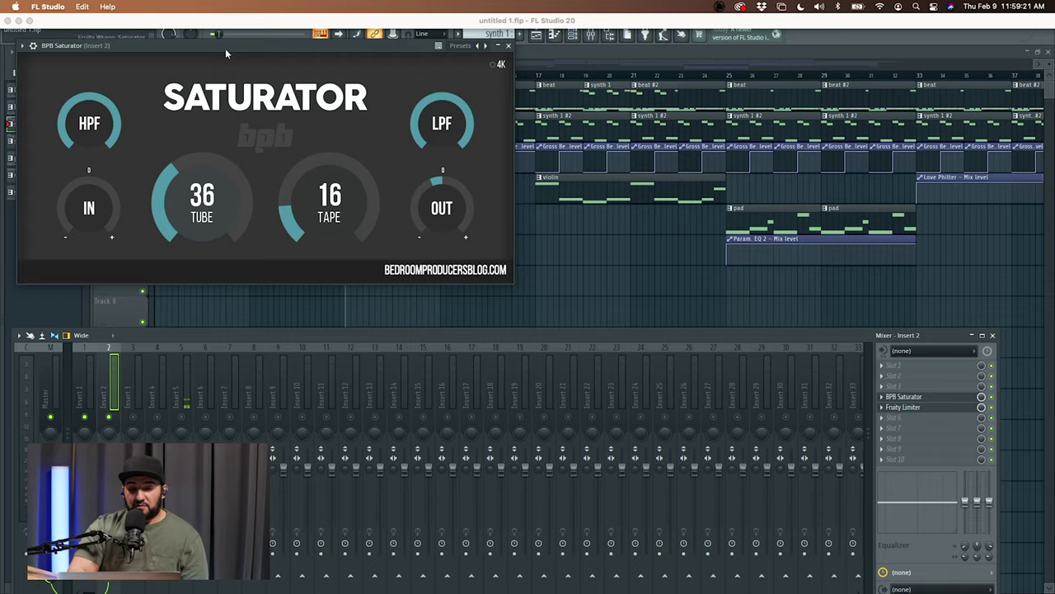
drag(226, 47, 445, 184)
click(377, 106)
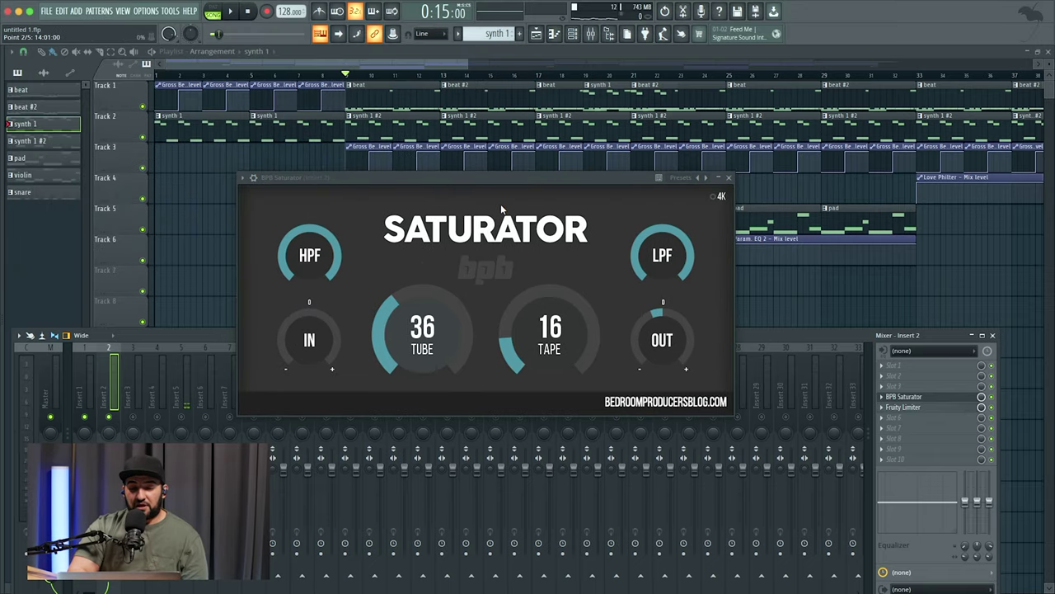
drag(502, 180, 476, 154)
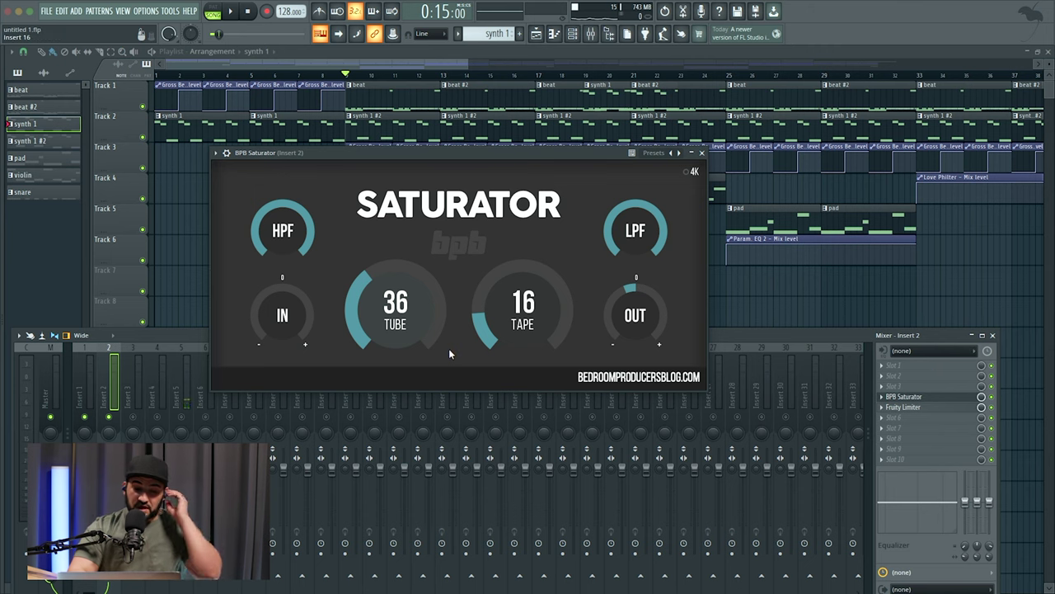
Mute Insert 1 and repeatedly play Insert 2 from bar 9 to compare its BPB Saturator enabled and bypassed
click(88, 418)
key(space)
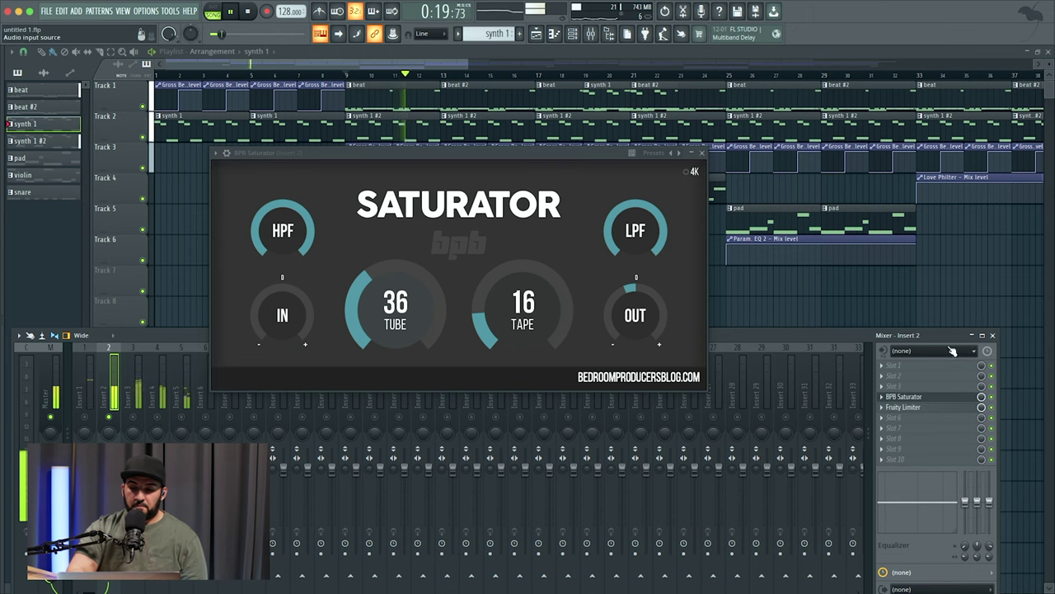
key(space)
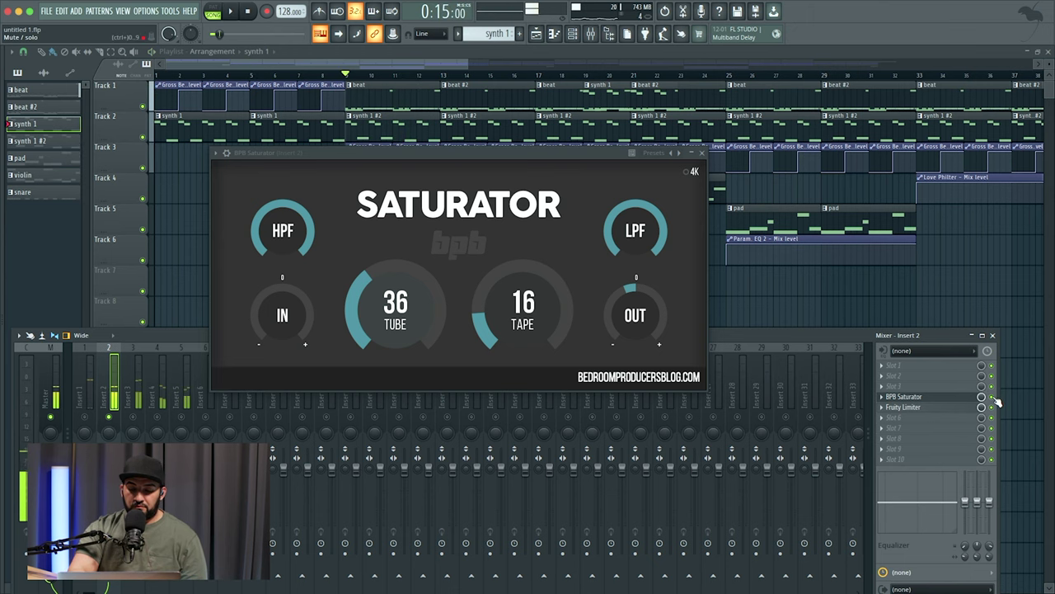
key(space)
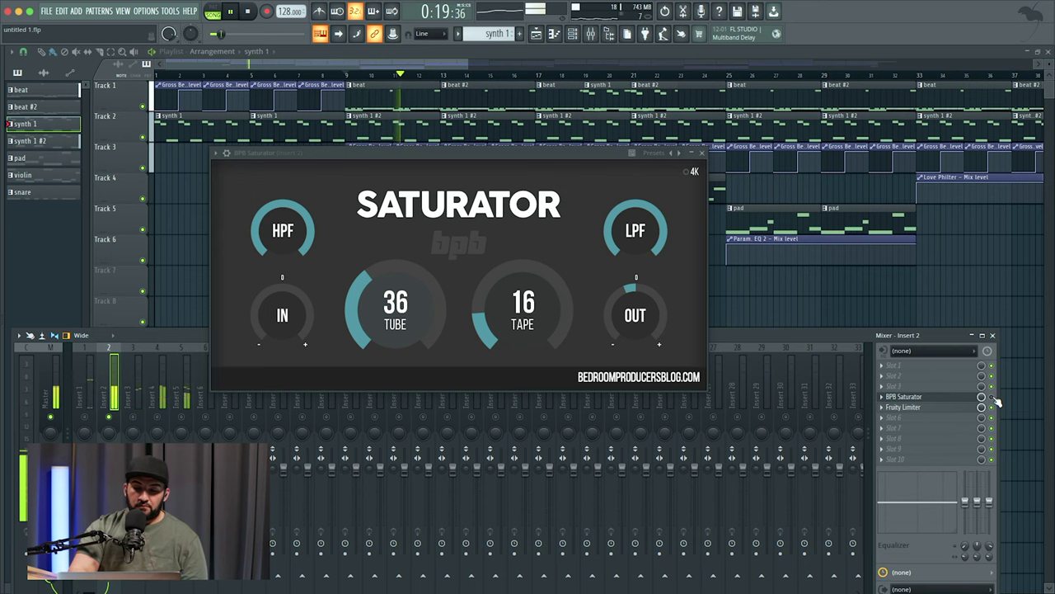
key(space)
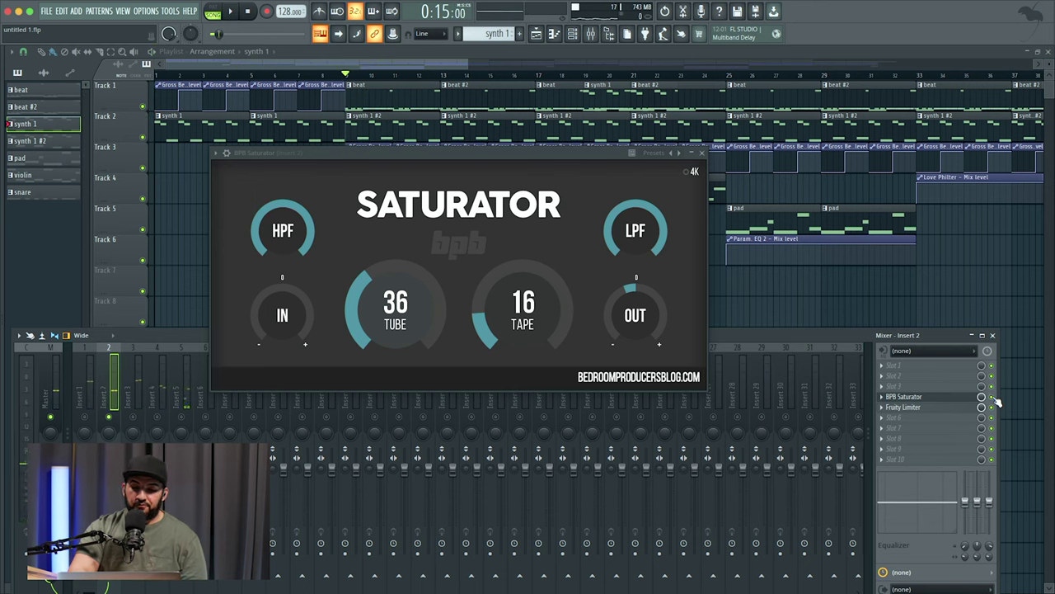
key(space)
key(space)
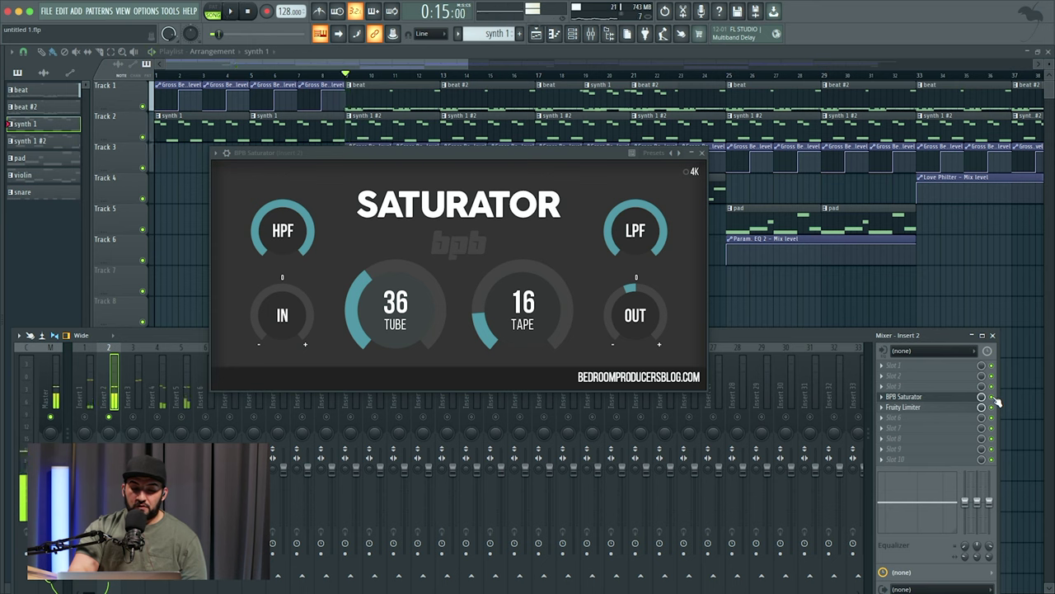
key(space)
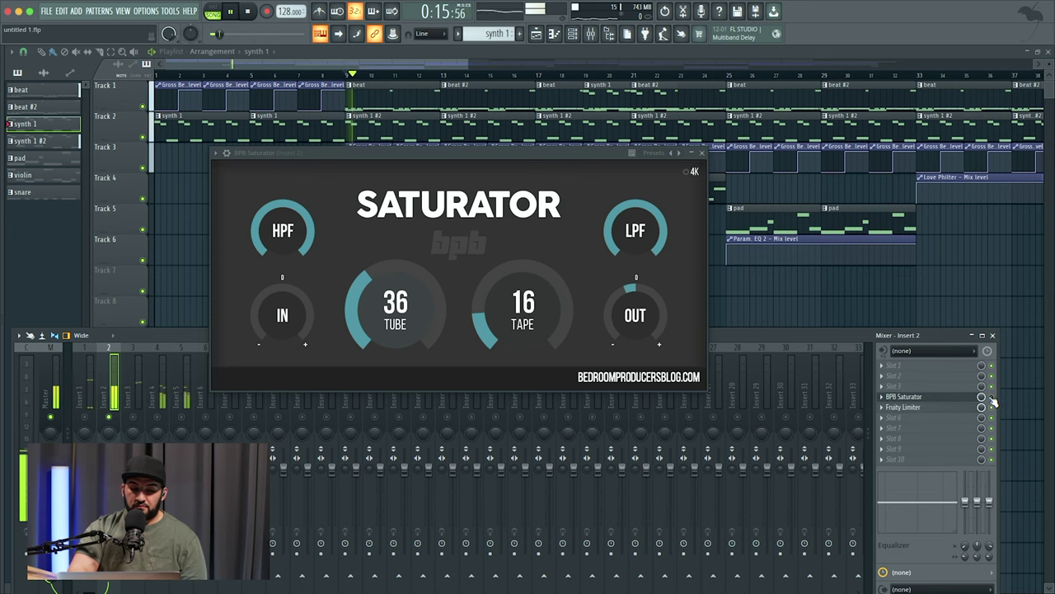
key(space)
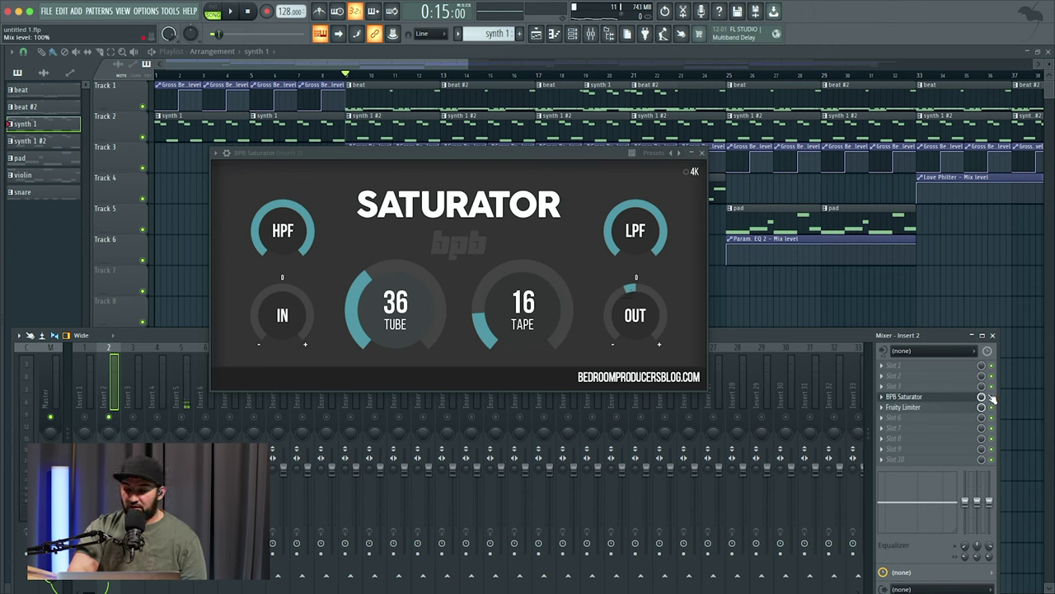
key(space)
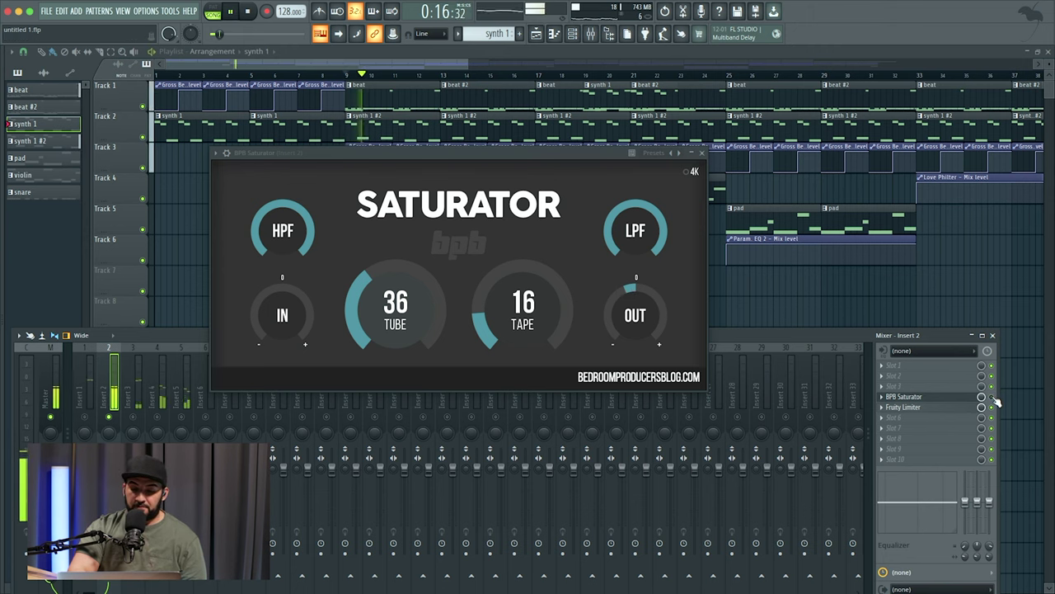
key(space)
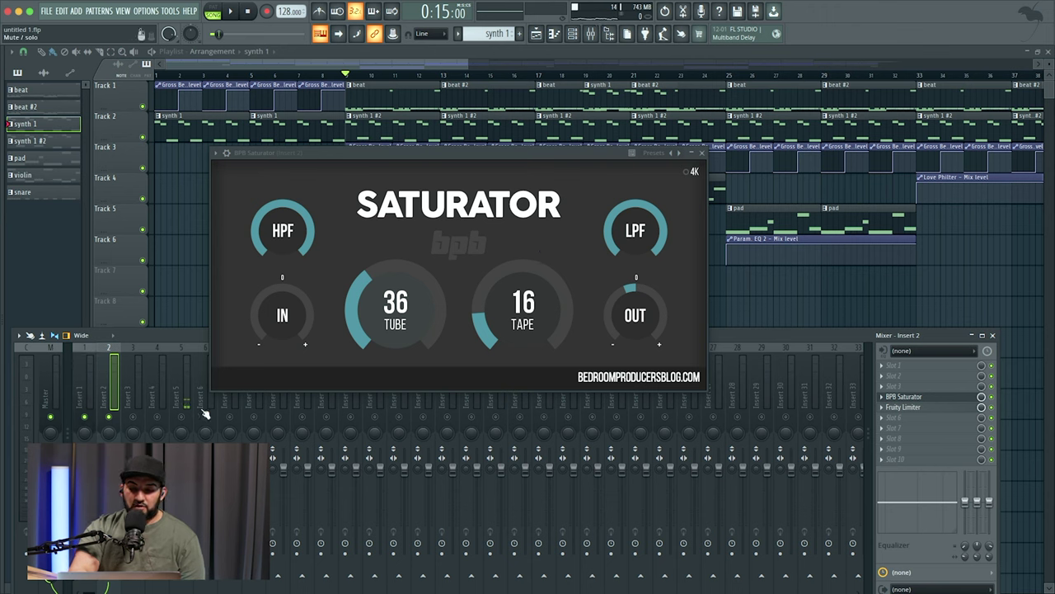
Play Inserts 1 and 2 together from bar 9, and re-enable all the other mixer tracks
key(space)
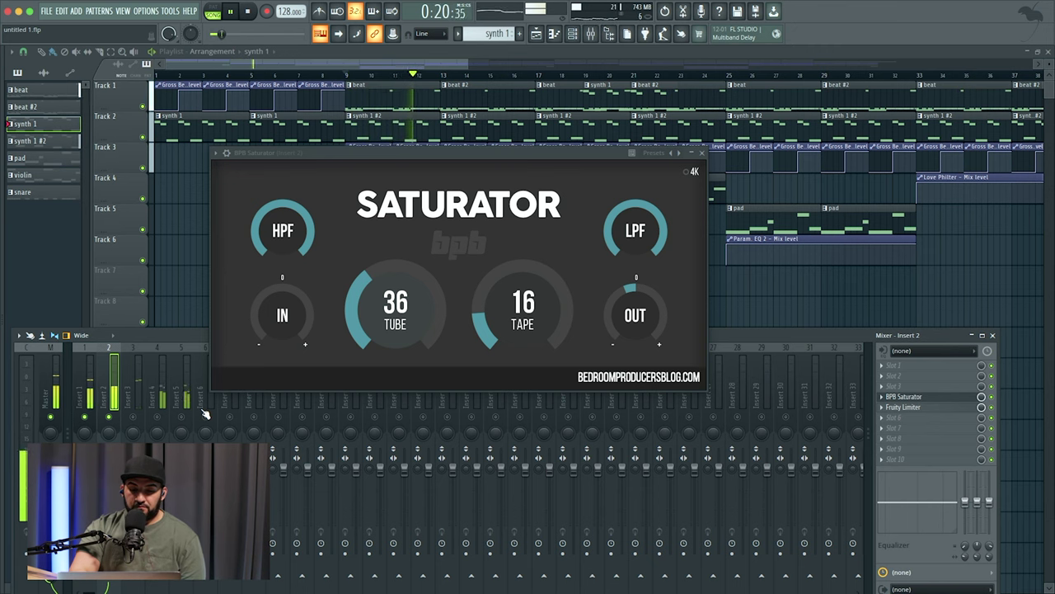
key(space)
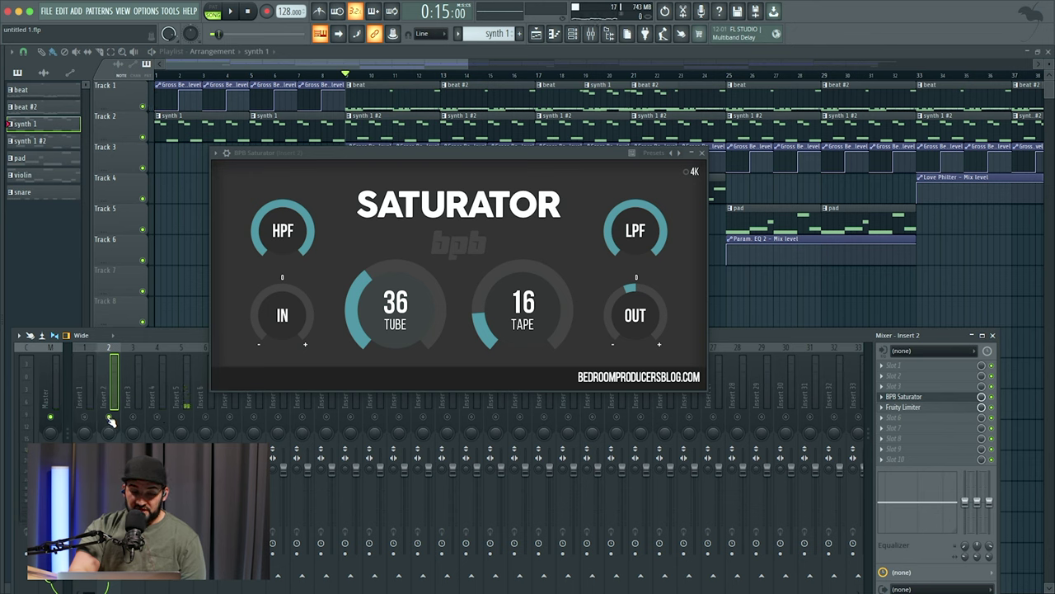
click(111, 421)
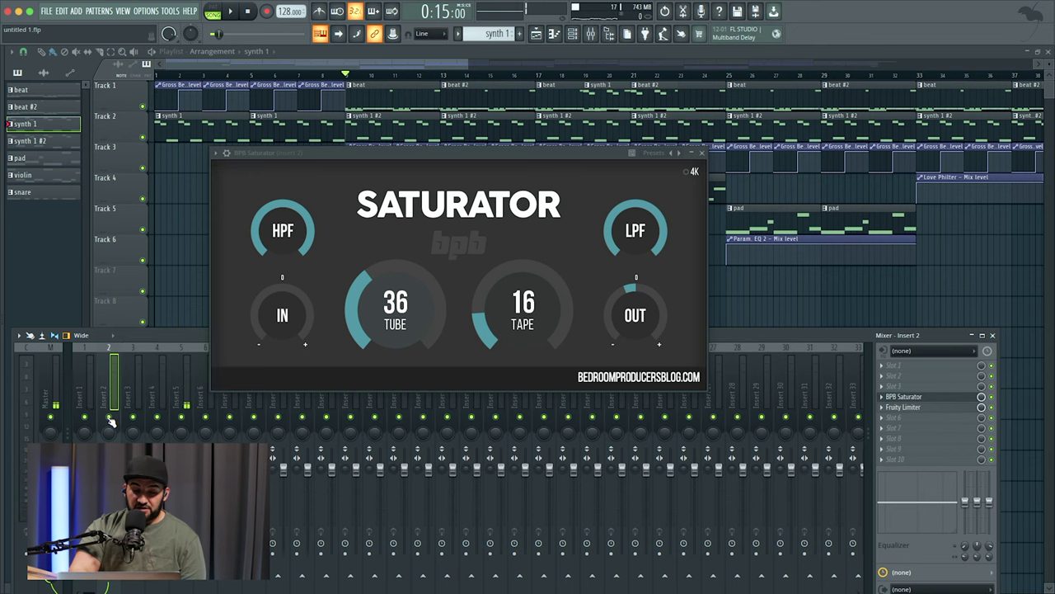
Close Insert 2's Saturator, shift the mixer window slightly upward and play the full mix from bar 9
click(703, 154)
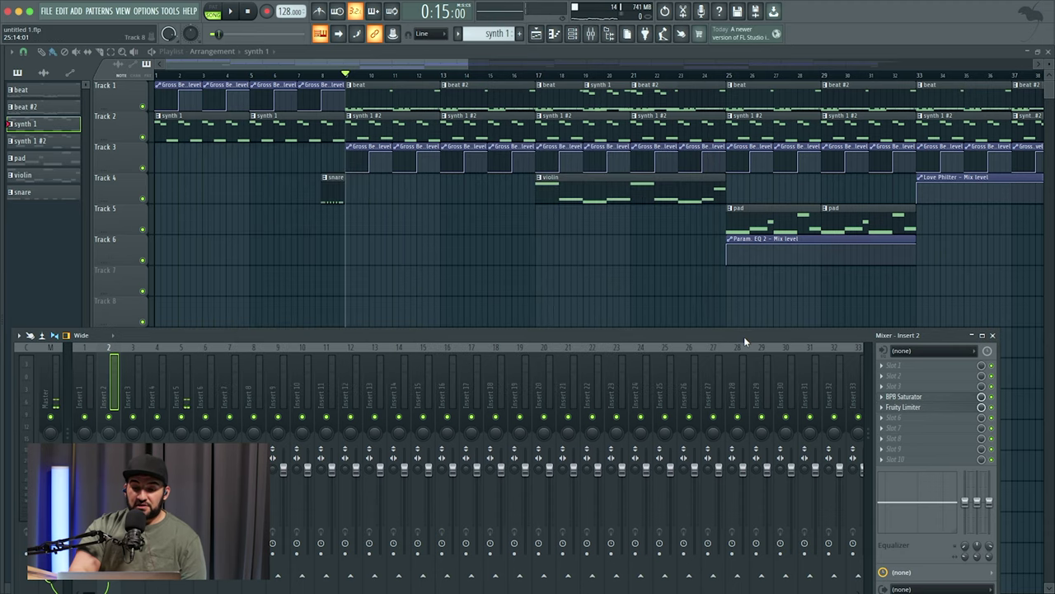
mouse_move(744, 339)
mouse_down()
mouse_move(755, 330)
mouse_move(739, 320)
mouse_up()
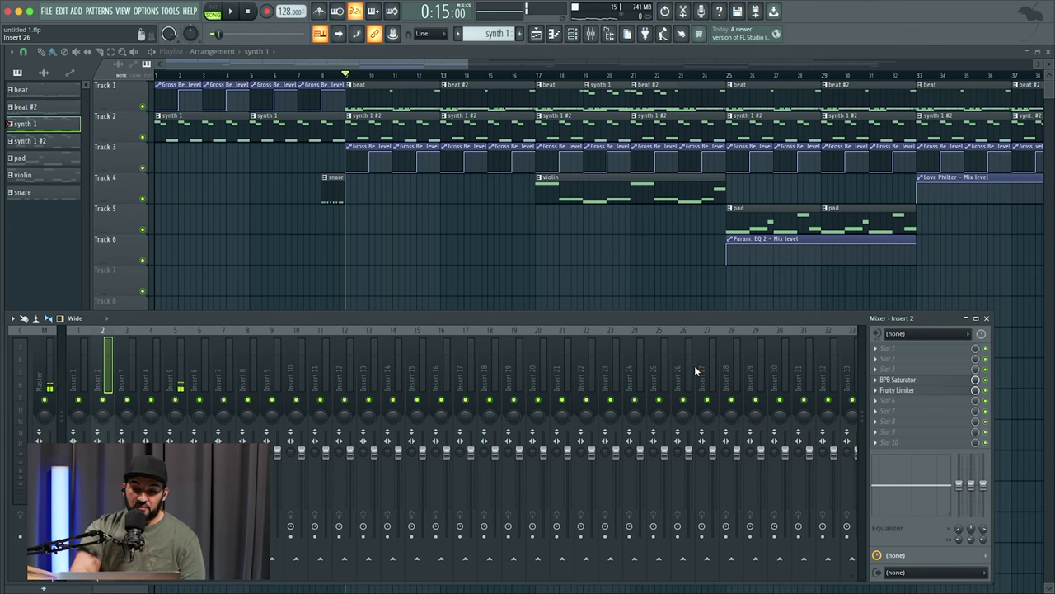
key(space)
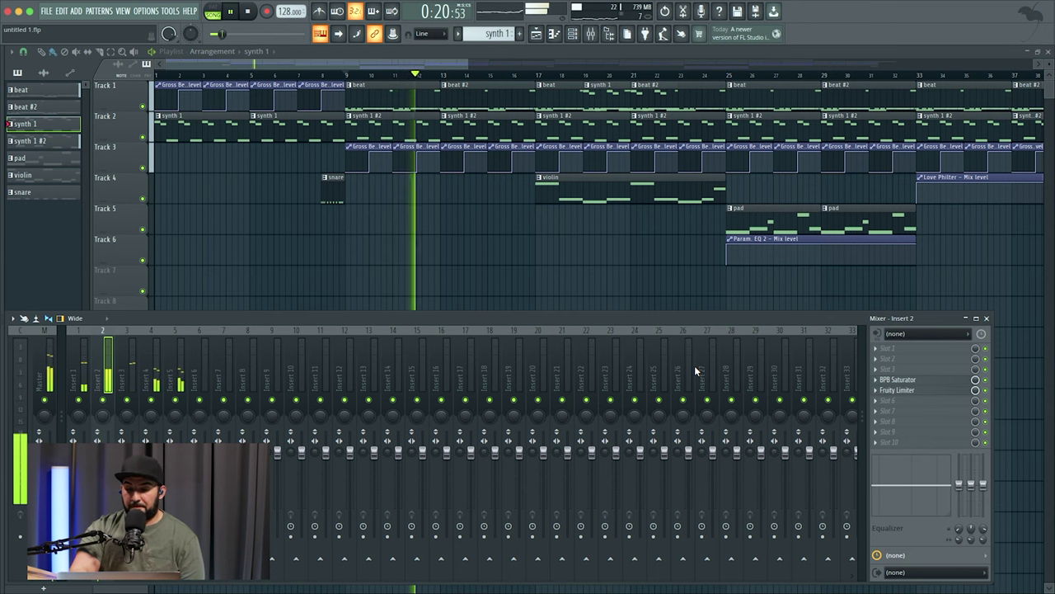
key(space)
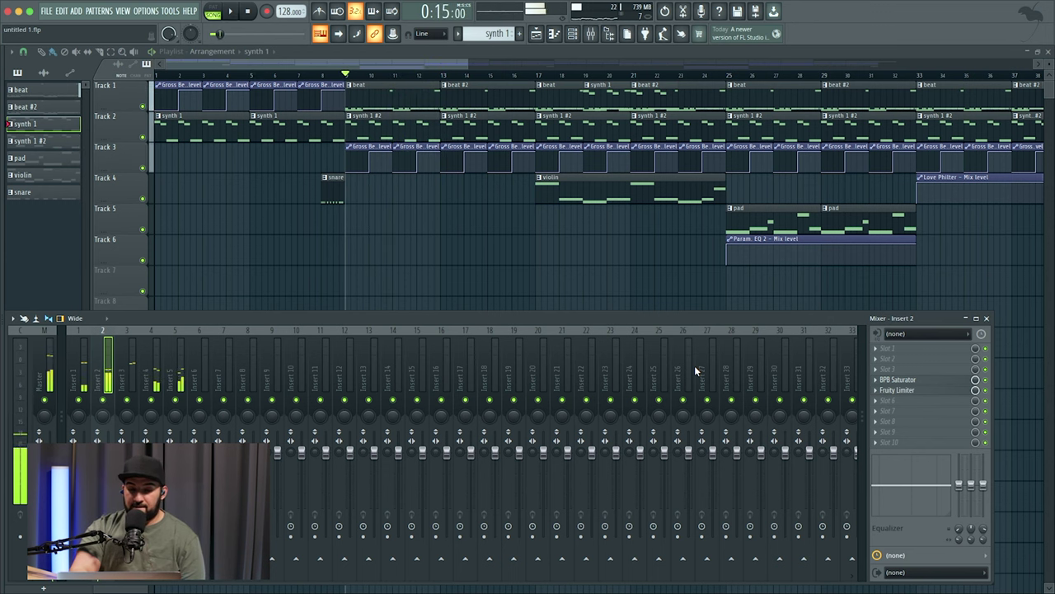